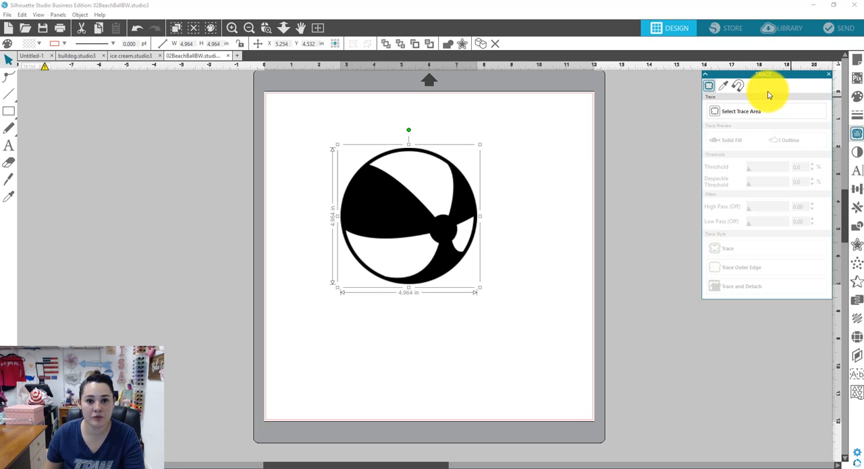
Trace the beach ball image using a trace area around it, comparing outline and solid fill previews, and move the original aside
click(736, 112)
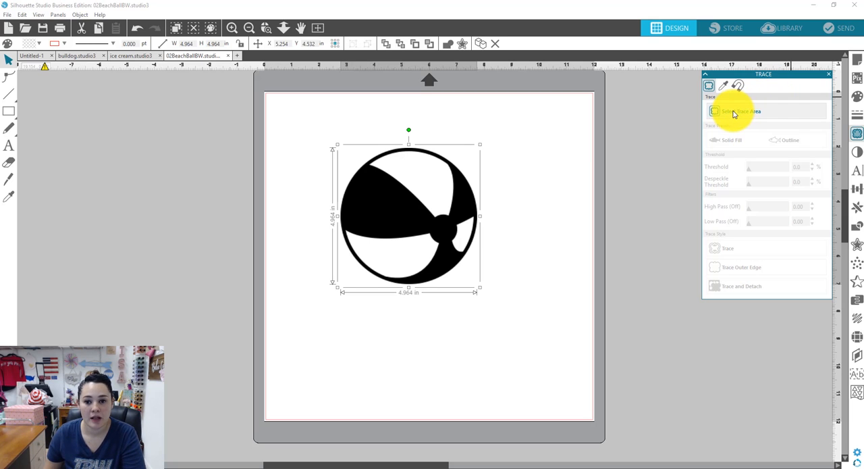
mouse_move(320, 126)
mouse_down()
mouse_move(347, 218)
mouse_move(472, 299)
mouse_move(505, 303)
mouse_up()
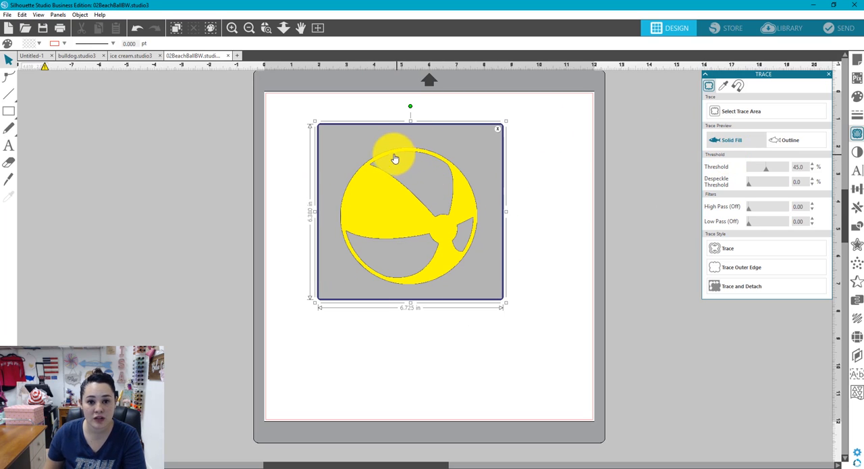
click(781, 140)
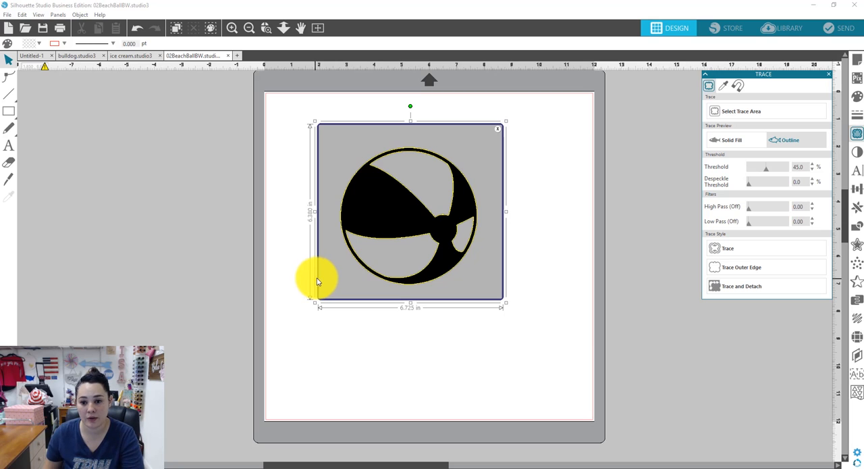
click(733, 140)
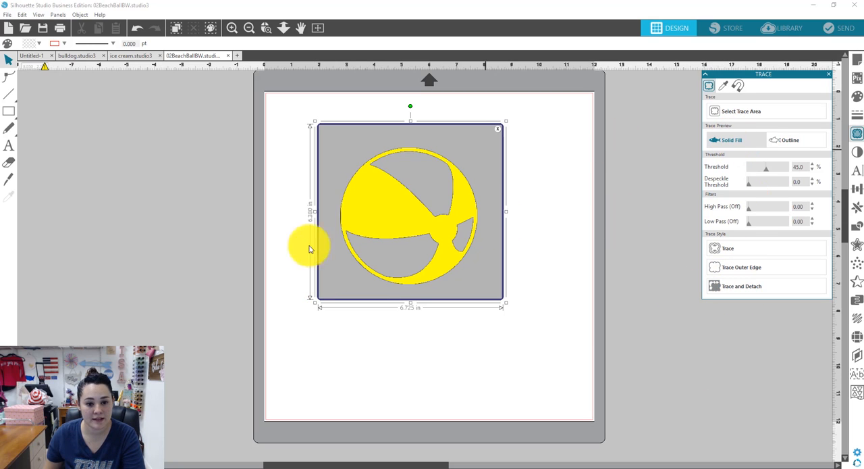
click(726, 250)
drag(450, 187, 274, 199)
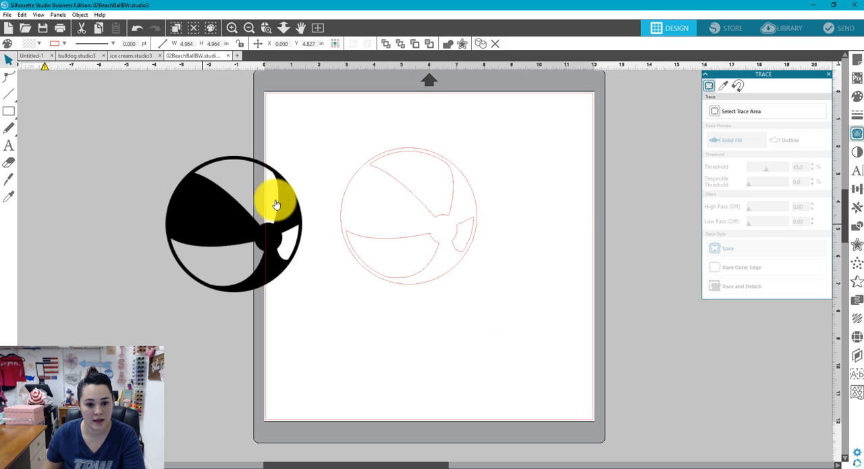
Fill the traced beach ball with black and move it slightly away from the original image
click(398, 189)
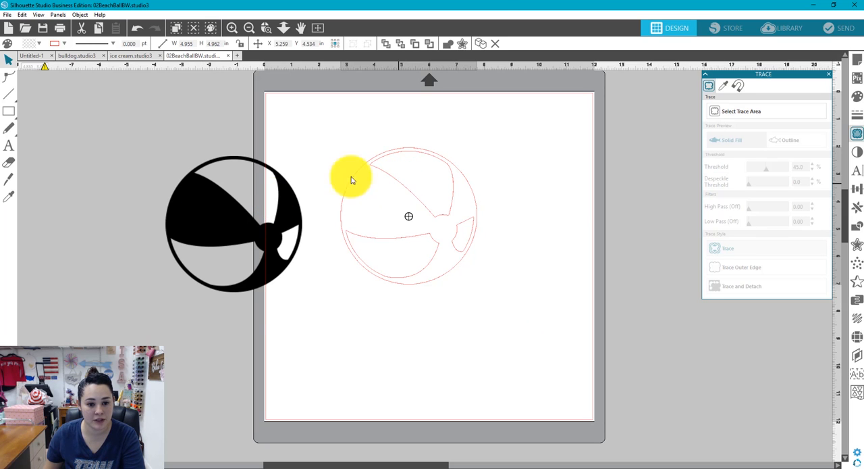
click(54, 43)
click(88, 67)
click(322, 305)
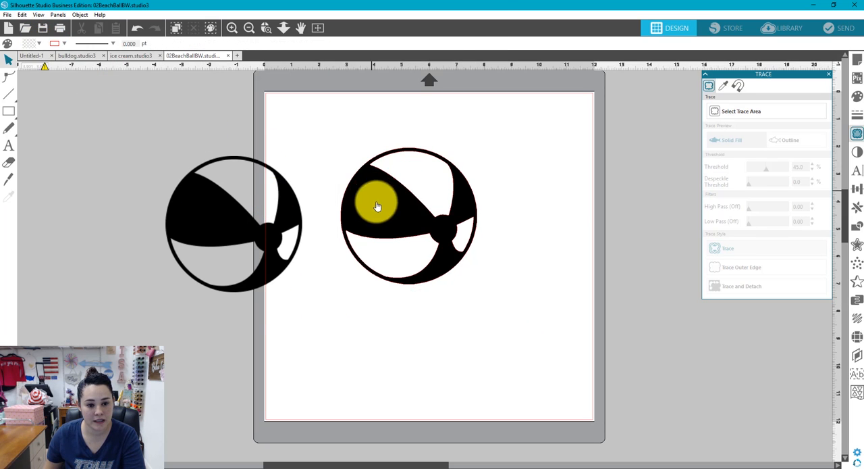
drag(376, 198, 417, 210)
click(339, 187)
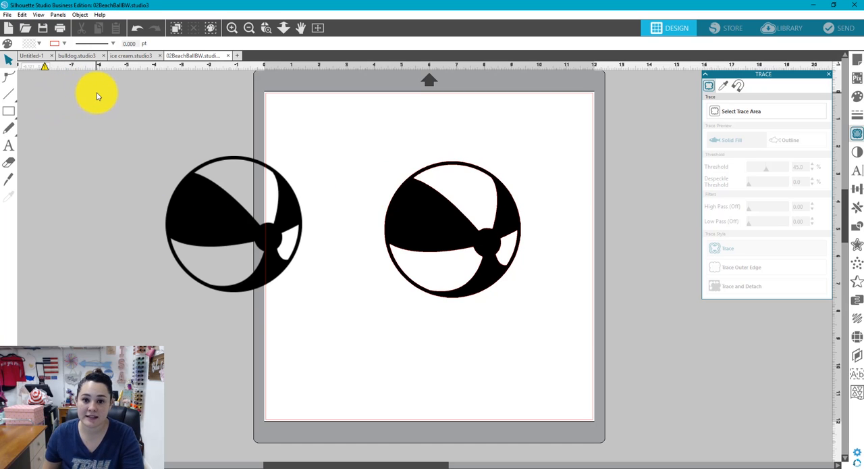
Switch to the ice cream document, undo its earlier edits, and enlarge the ice cream image to about 7.16 in square
click(130, 57)
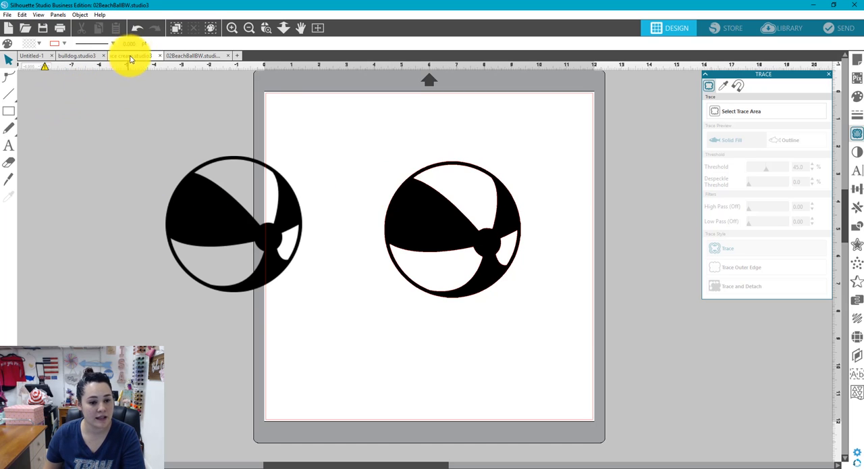
key(ctrl+z)
key(ctrl+z)
key(ctrl+z)
drag(418, 174, 379, 170)
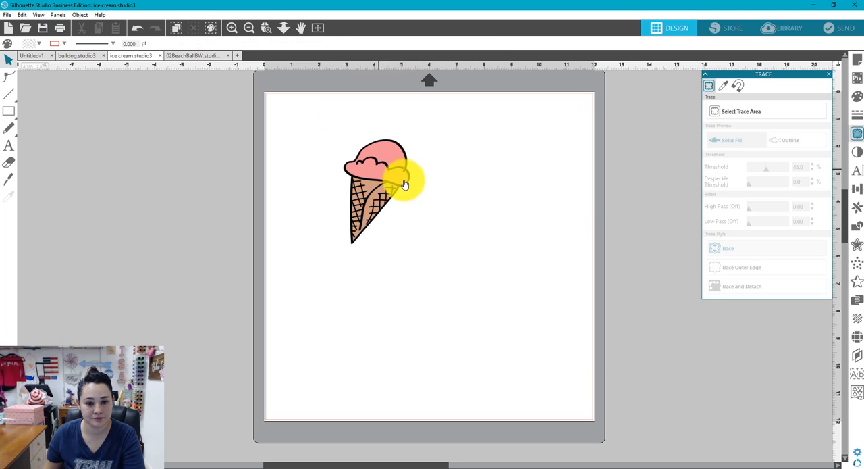
drag(439, 258, 526, 343)
click(546, 193)
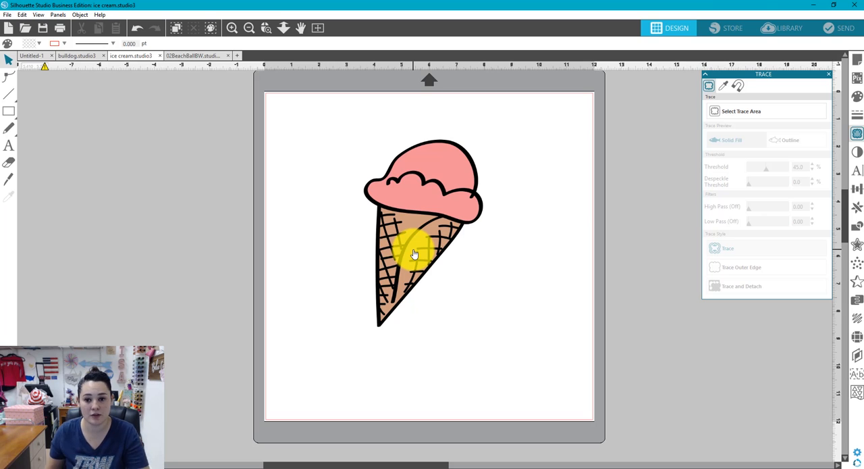
Trace the pink scoop by colour across all areas with a tolerance of 20%
click(724, 85)
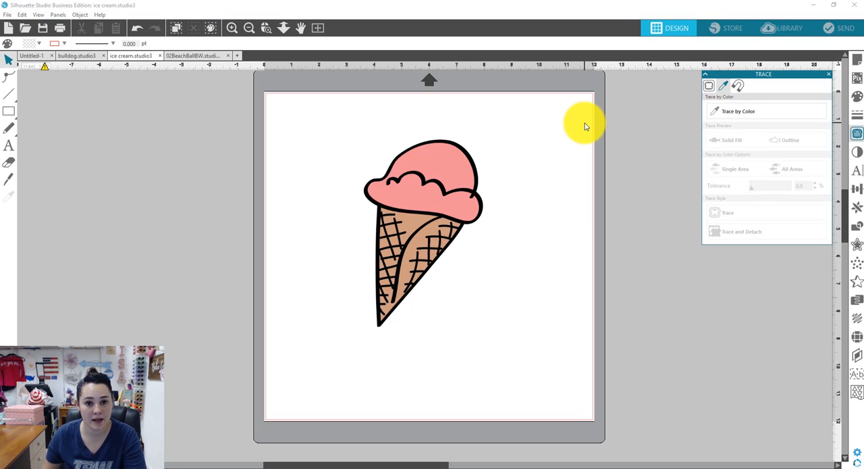
click(726, 113)
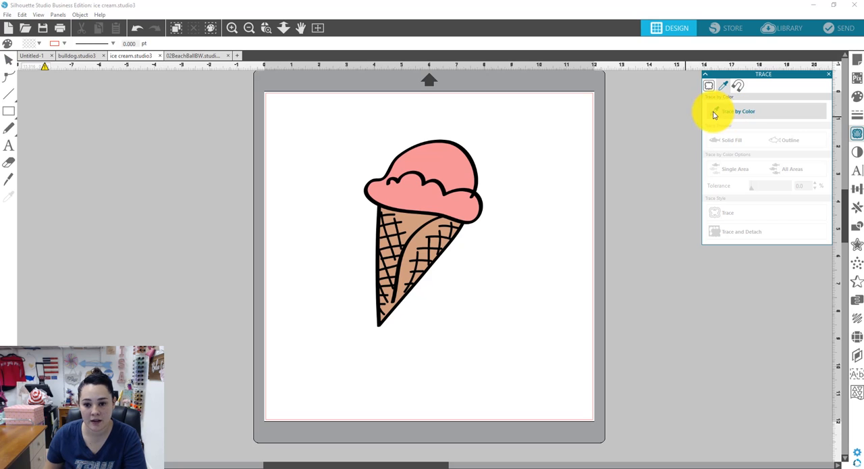
click(449, 165)
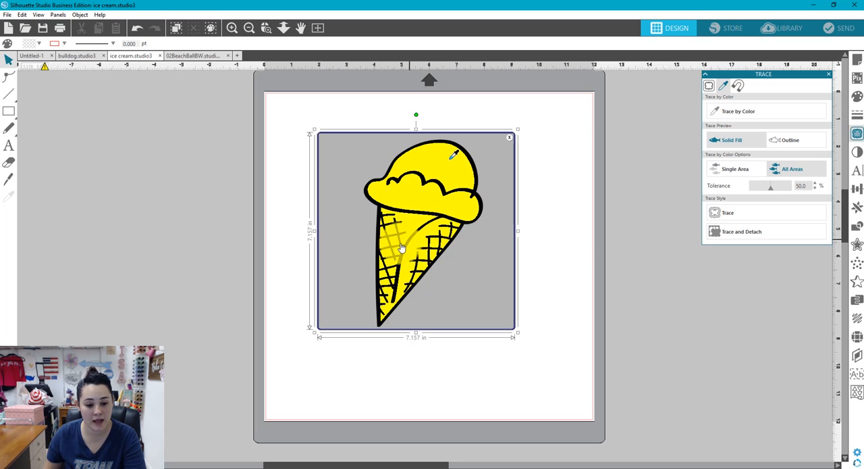
click(412, 286)
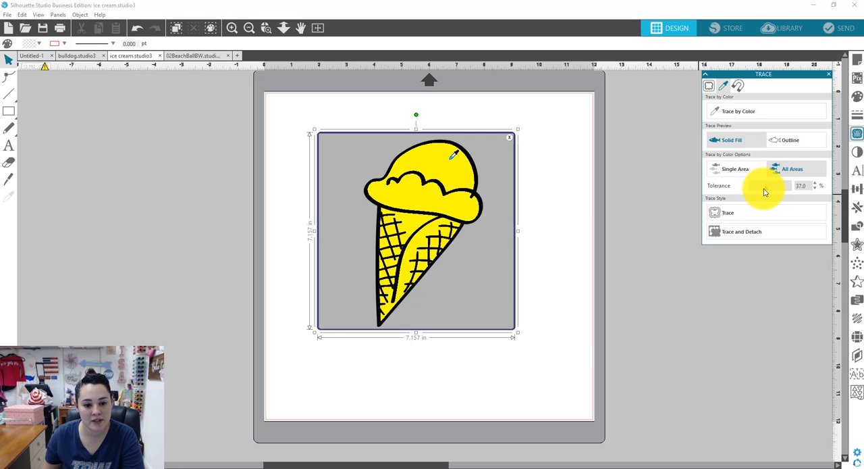
drag(763, 193, 760, 192)
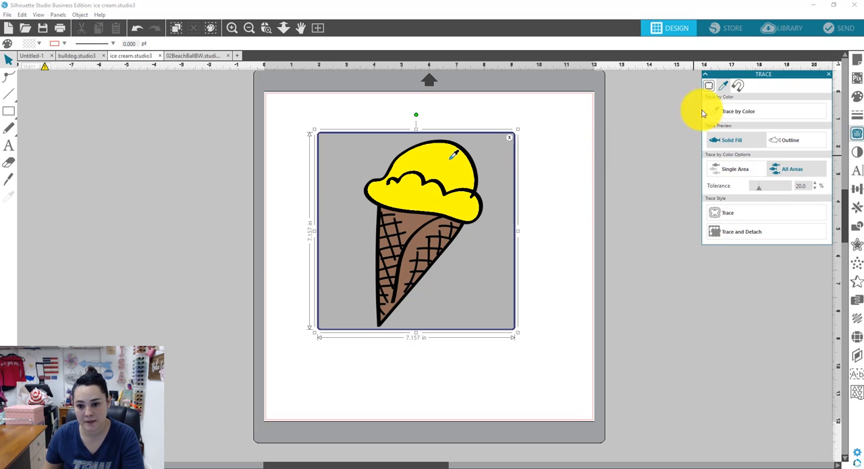
click(715, 110)
click(745, 214)
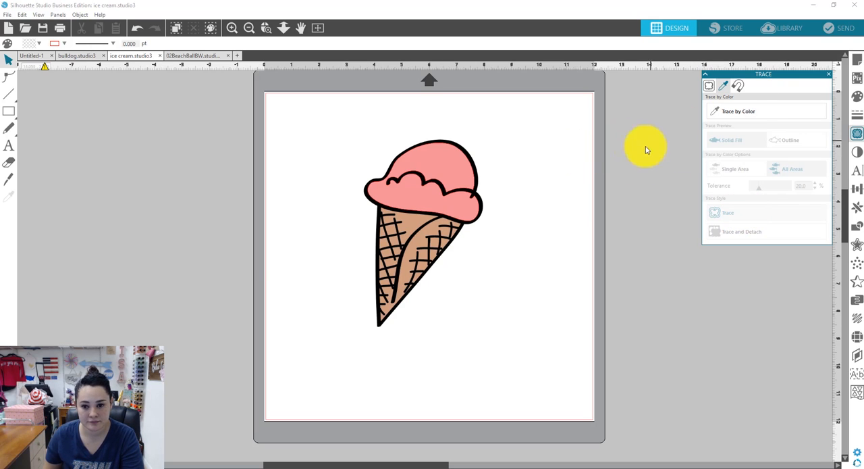
Trace the ice cream's black outline by colour across all areas with a tolerance of 56%
click(476, 182)
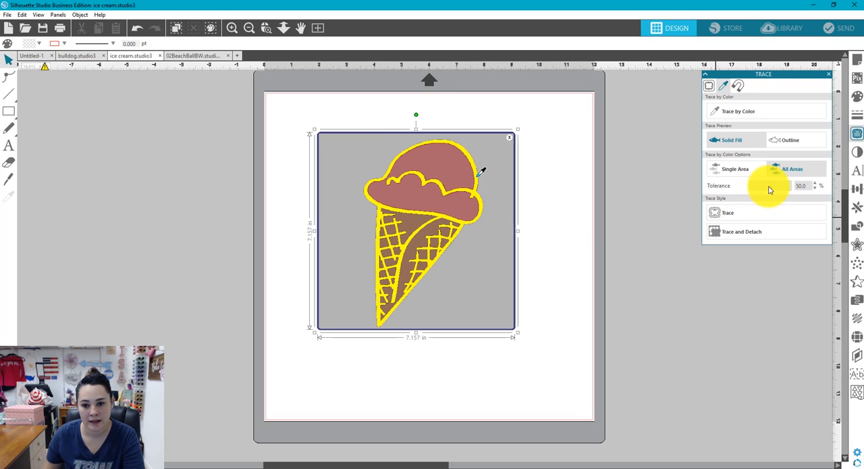
drag(770, 190, 773, 191)
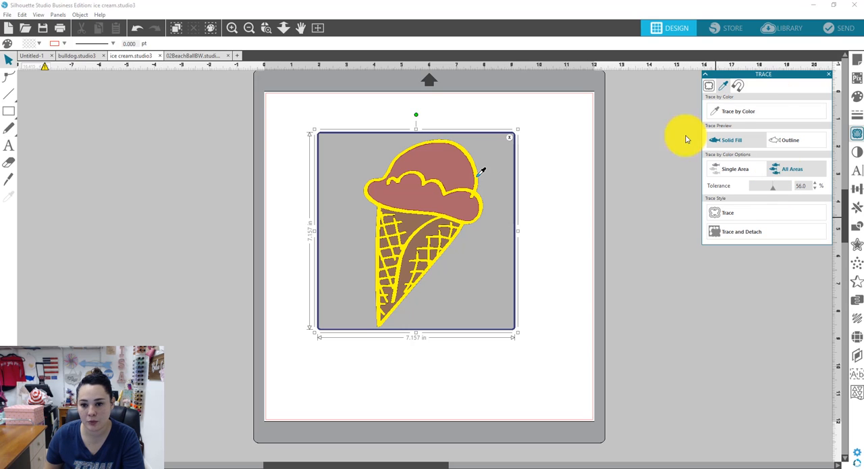
click(735, 112)
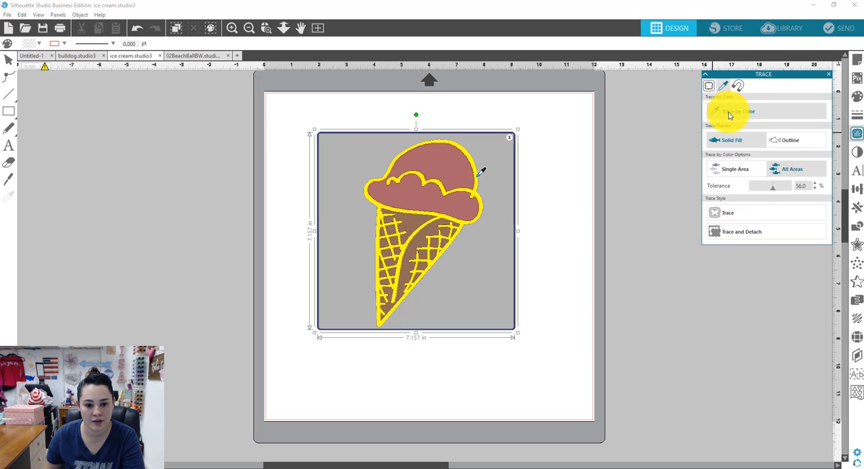
click(724, 213)
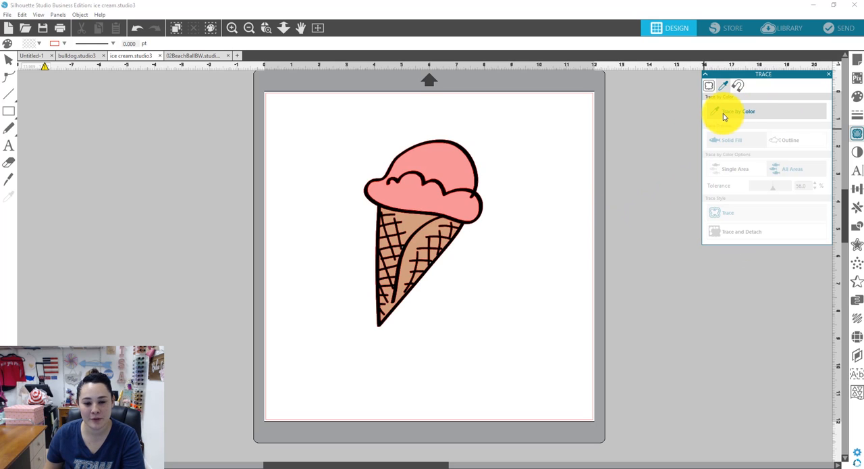
Trace the tan cone by colour across all areas with a tolerance of 23%
drag(347, 111, 372, 164)
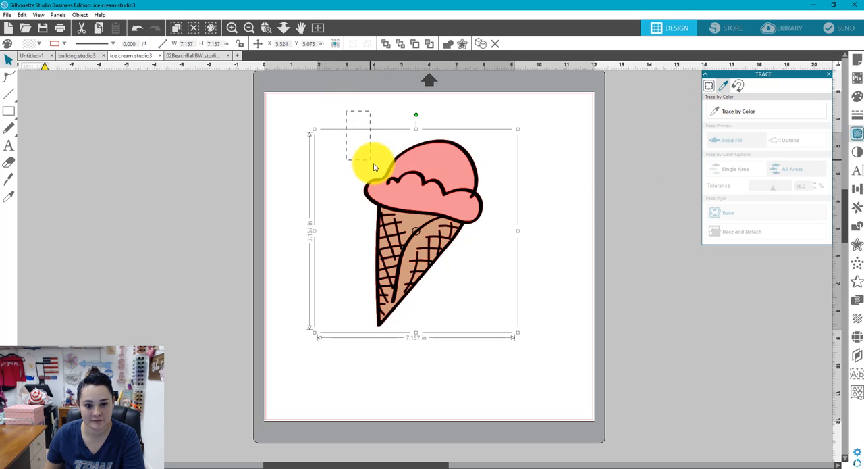
click(736, 111)
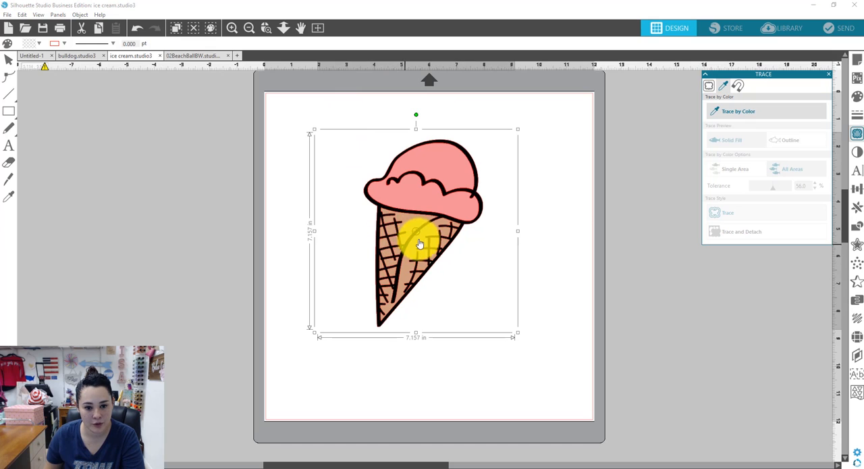
click(414, 230)
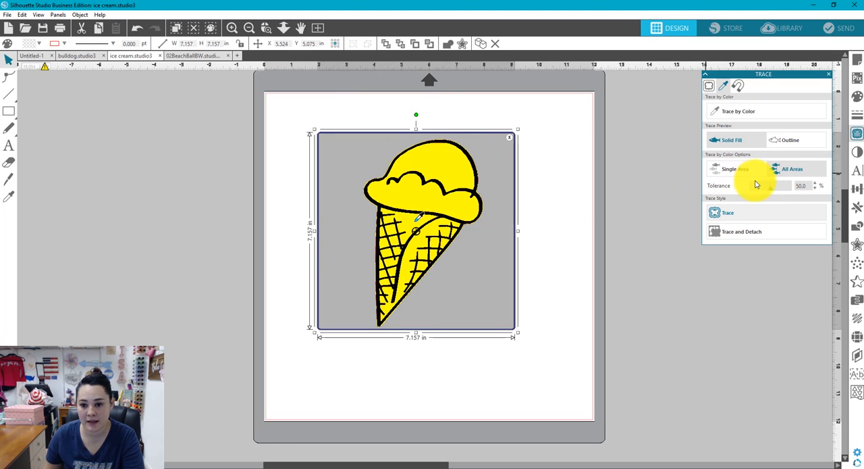
drag(773, 191, 746, 194)
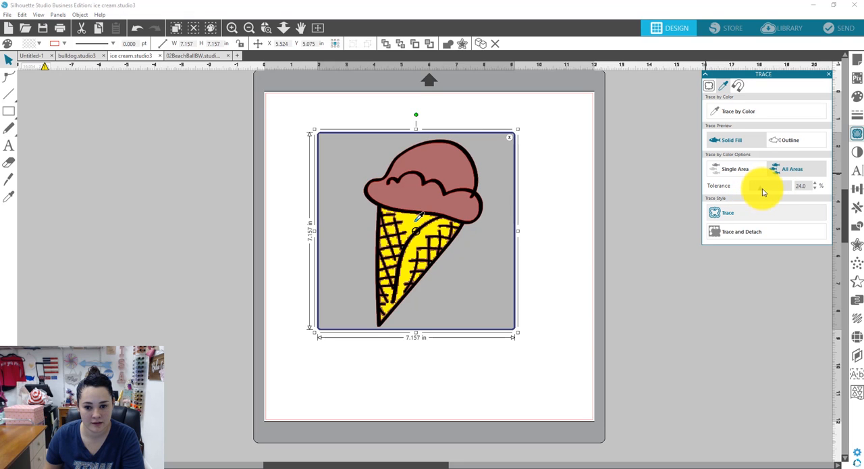
drag(764, 193, 761, 191)
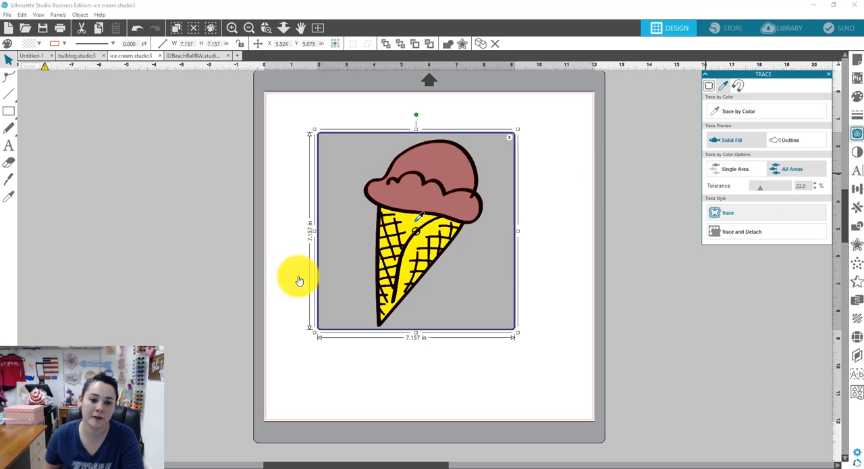
click(723, 213)
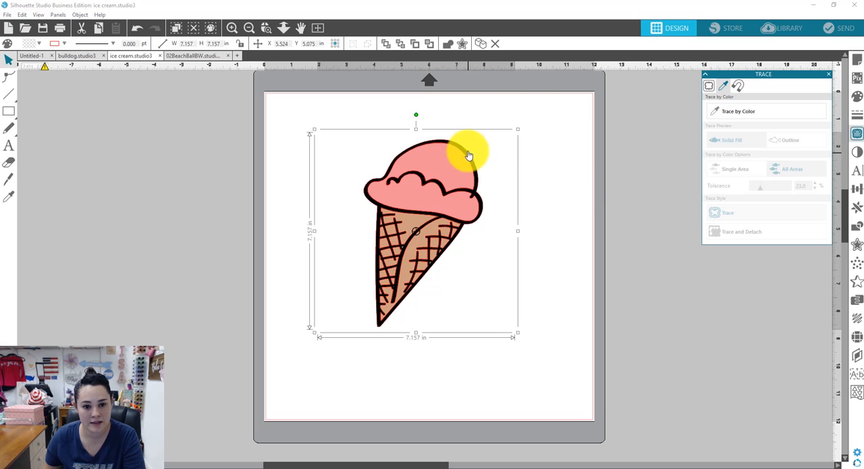
Move the original ice cream image away from the traces and fill the traced outline layer with black
click(520, 132)
mouse_move(471, 163)
mouse_down()
mouse_move(517, 164)
mouse_move(637, 139)
mouse_move(666, 119)
mouse_up()
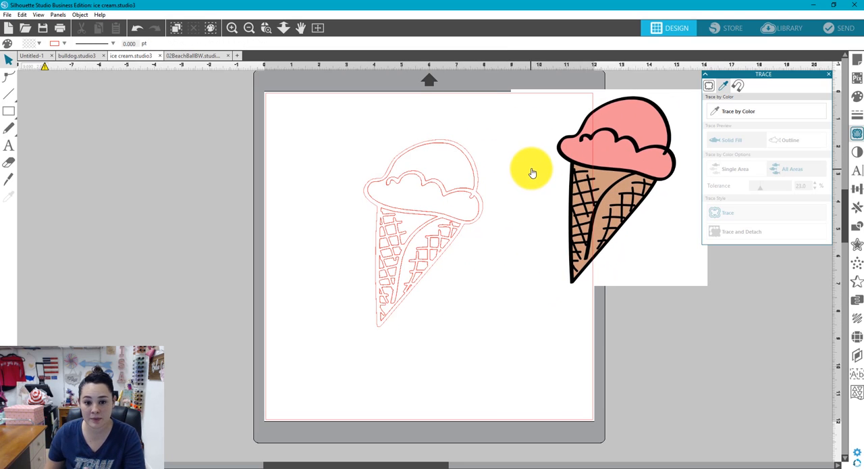
click(473, 158)
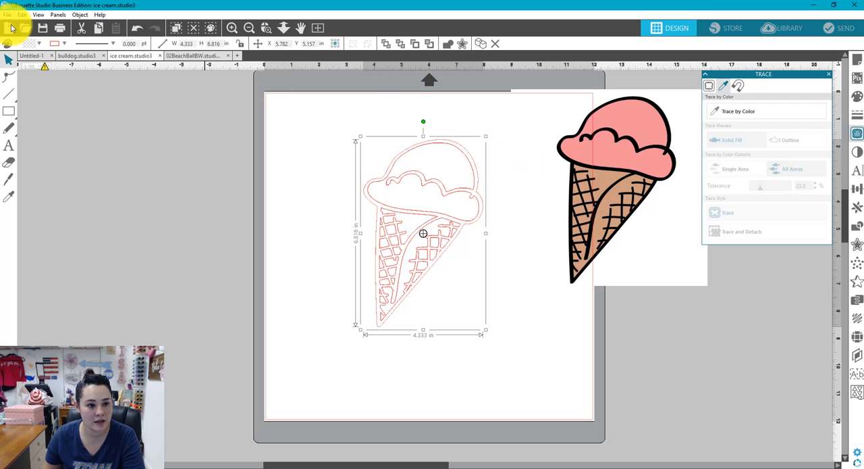
click(39, 43)
click(86, 70)
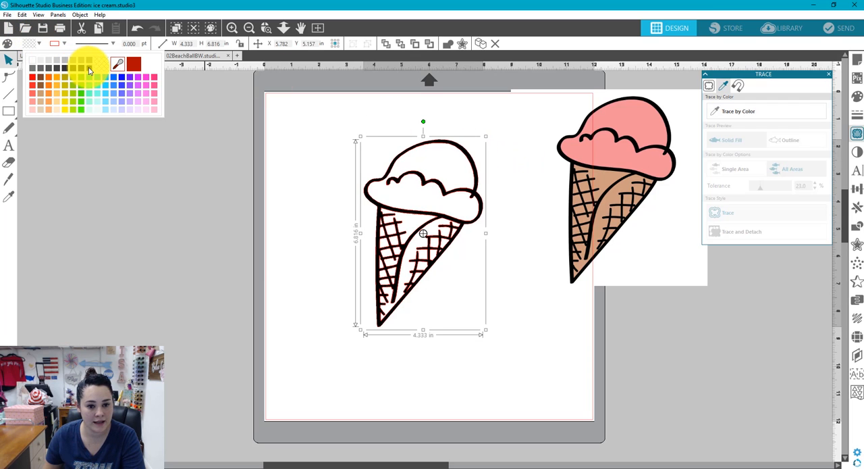
click(267, 241)
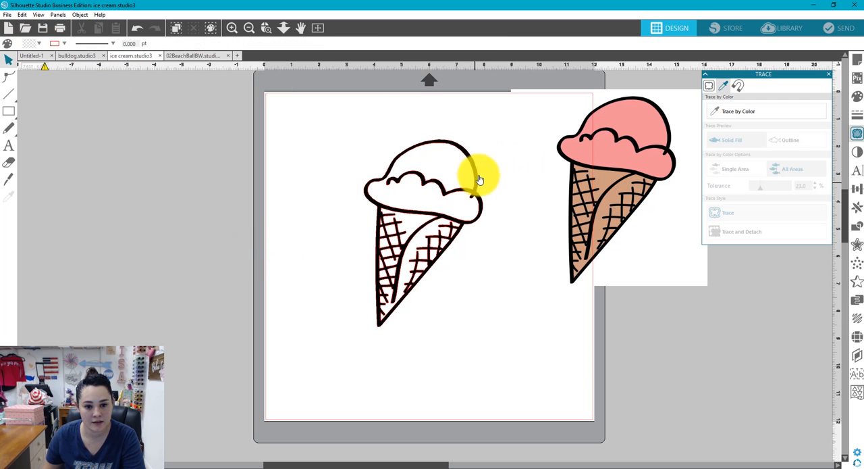
Move the black outline layer away from the other traces and fill the traced scoop with light pink
drag(441, 142, 293, 133)
click(382, 134)
click(453, 149)
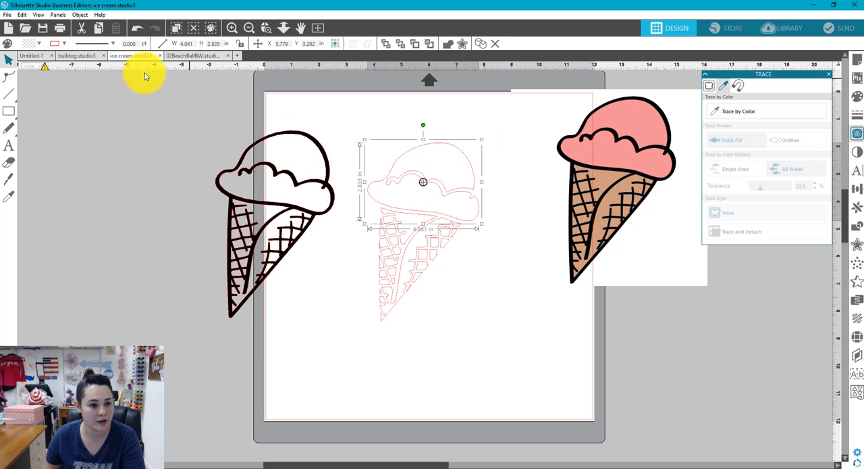
click(39, 43)
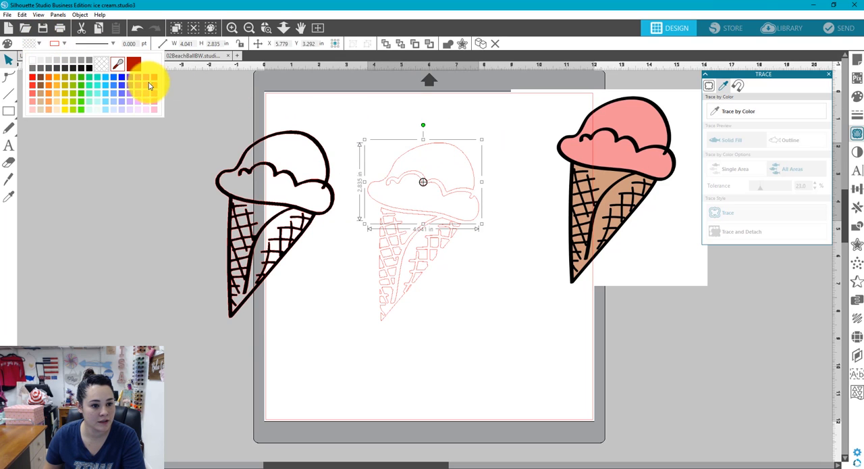
click(155, 103)
Fill the traced cone pieces with light tan
click(382, 265)
click(382, 265)
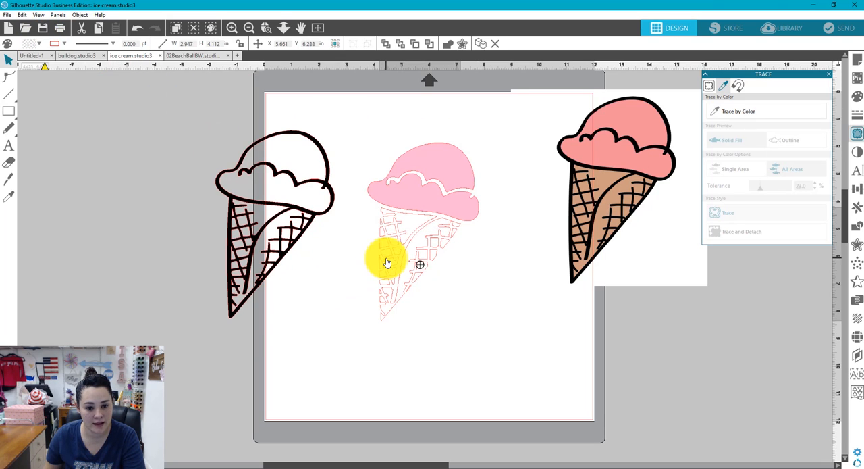
click(38, 43)
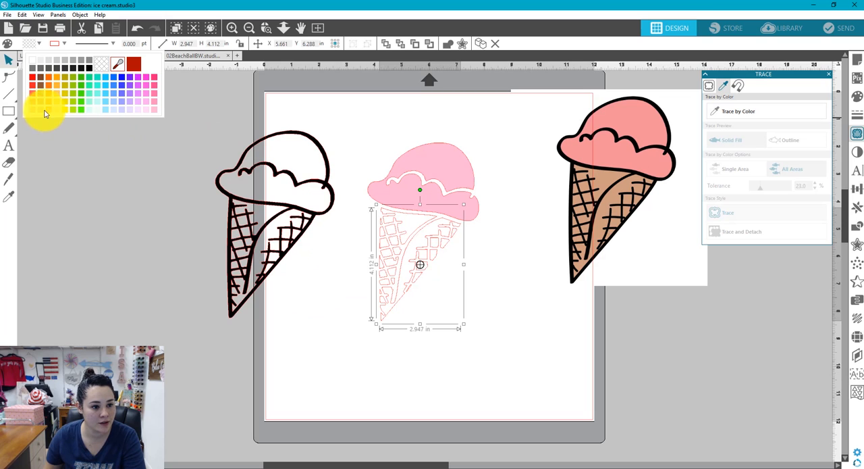
click(44, 103)
click(202, 289)
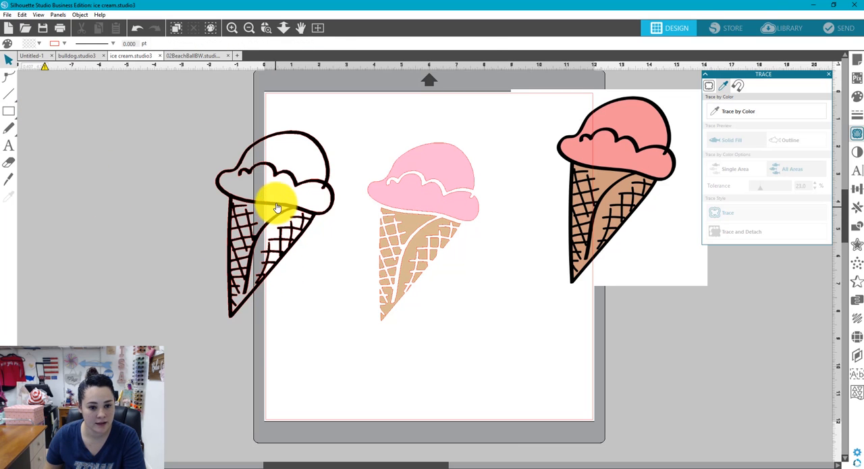
Move the black outline layer onto the pink and tan layers and nudge it until it lines up with them
drag(276, 198, 423, 218)
key(Left)
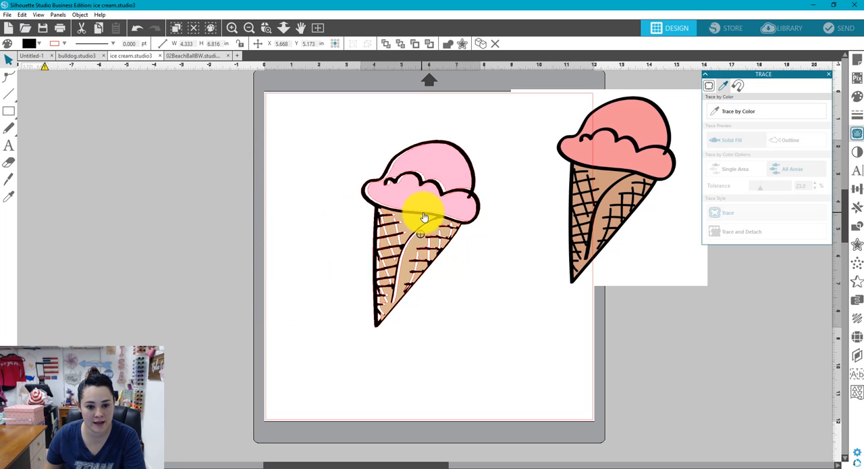
key(Escape)
key(Right)
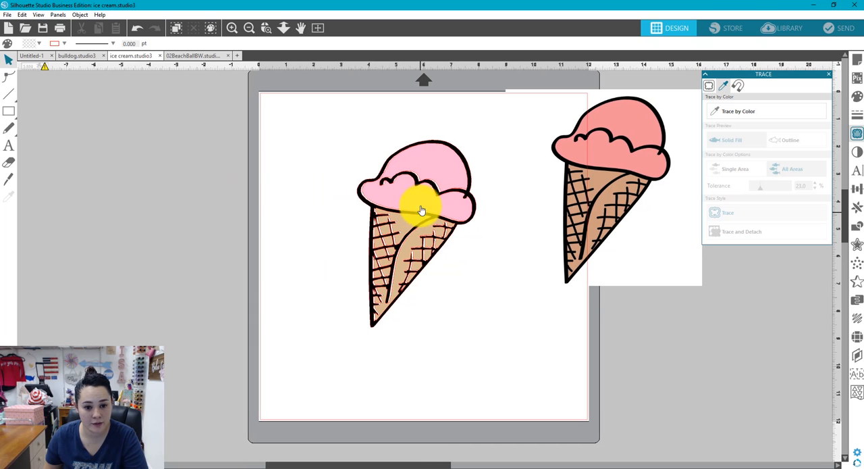
click(469, 189)
key(Right)
key(Up)
key(Up)
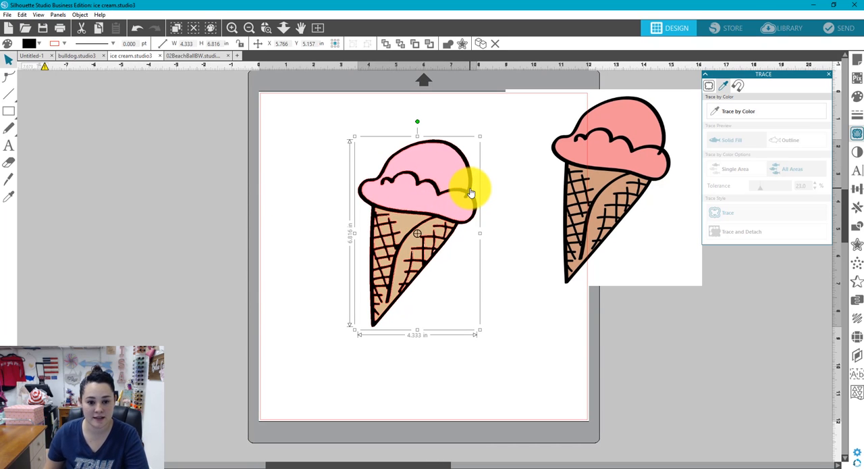
key(Up)
click(501, 257)
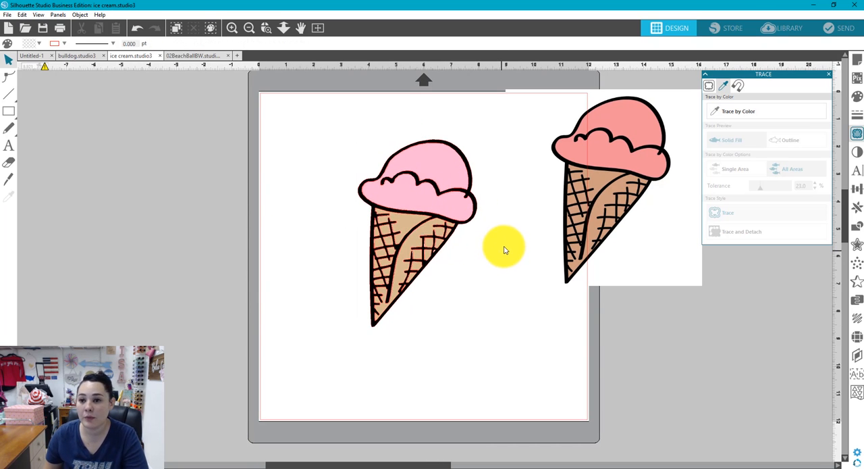
In the bulldog document, enlarge the photo to about 8.53 by 4.96 in and place it in the upper half of the page
click(76, 57)
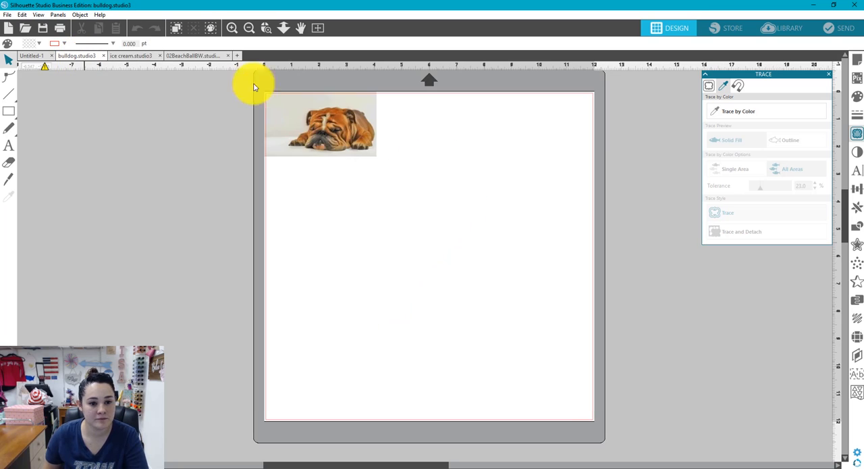
drag(318, 115, 384, 198)
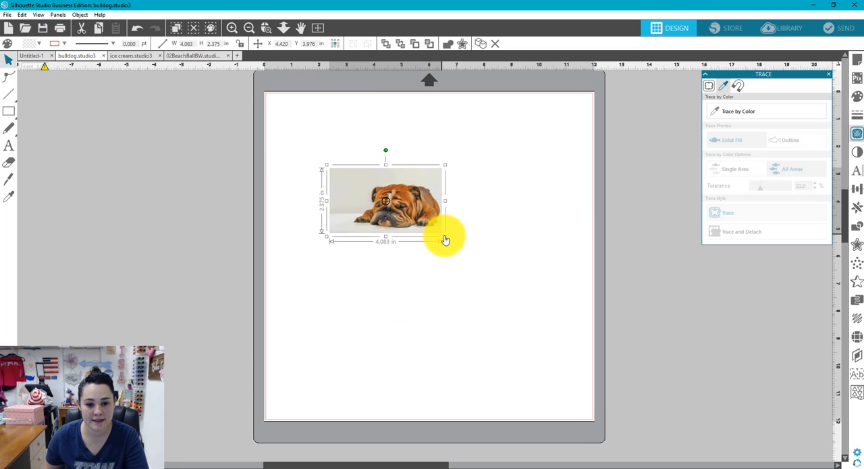
drag(451, 241, 571, 324)
drag(537, 245, 491, 211)
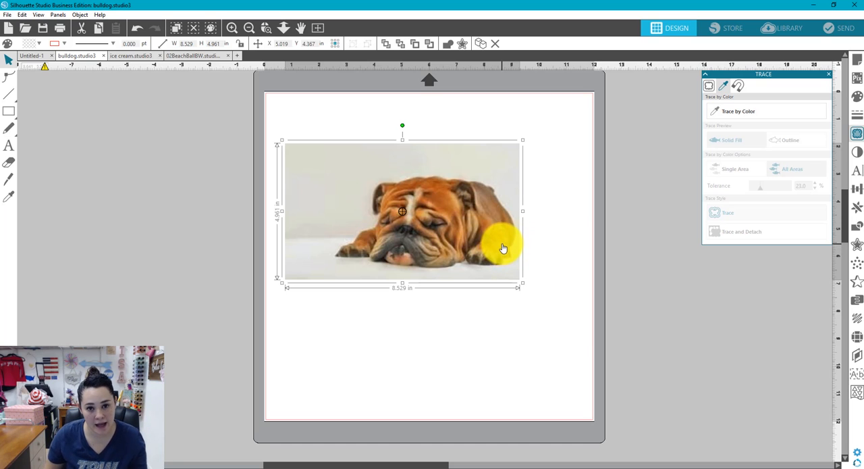
Cut the bulldog out of its background with Magnet Trace at 50% size, following the dog's contour back to the starting point
click(739, 87)
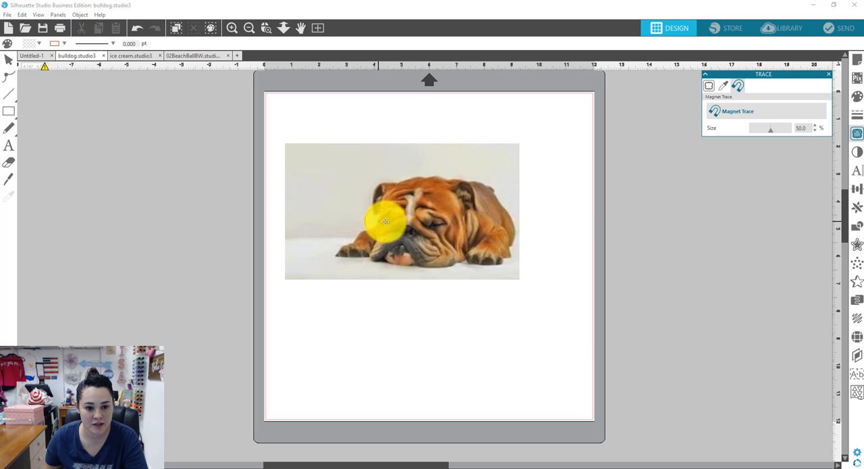
click(458, 175)
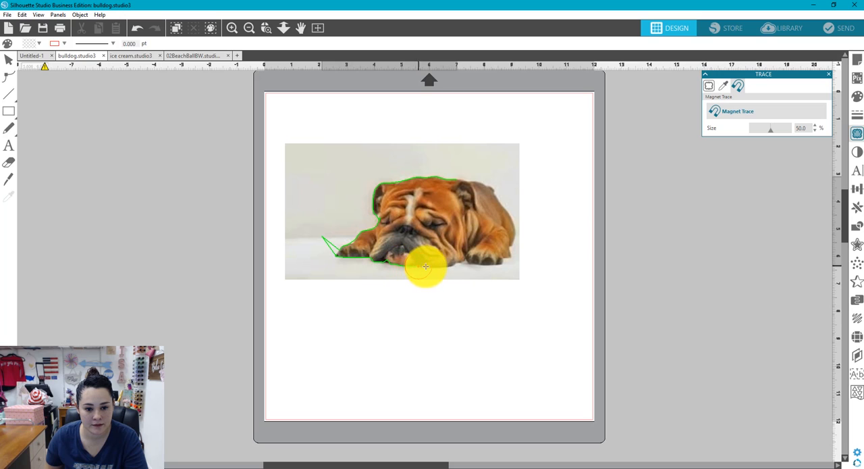
mouse_move(469, 261)
mouse_down()
mouse_move(511, 256)
mouse_move(518, 226)
mouse_move(494, 186)
mouse_move(453, 178)
mouse_up()
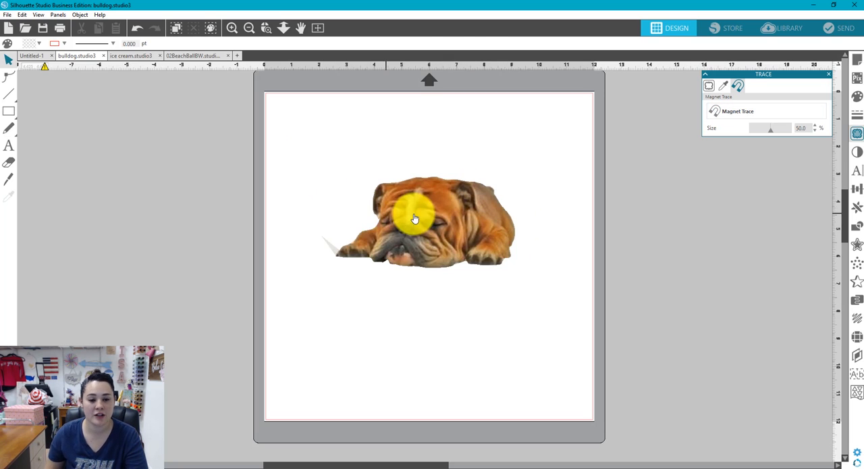
Reposition the bulldog cutout in the upper middle of the page, checking the edit points along its traced edge
drag(411, 207, 427, 196)
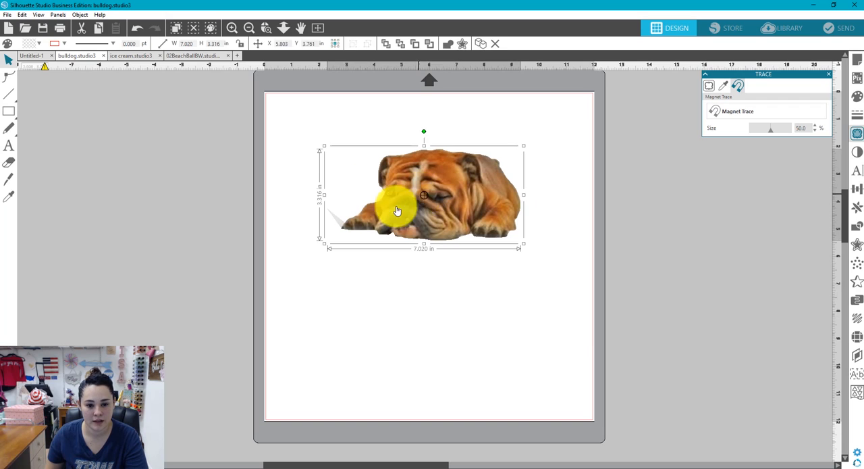
double_click(439, 172)
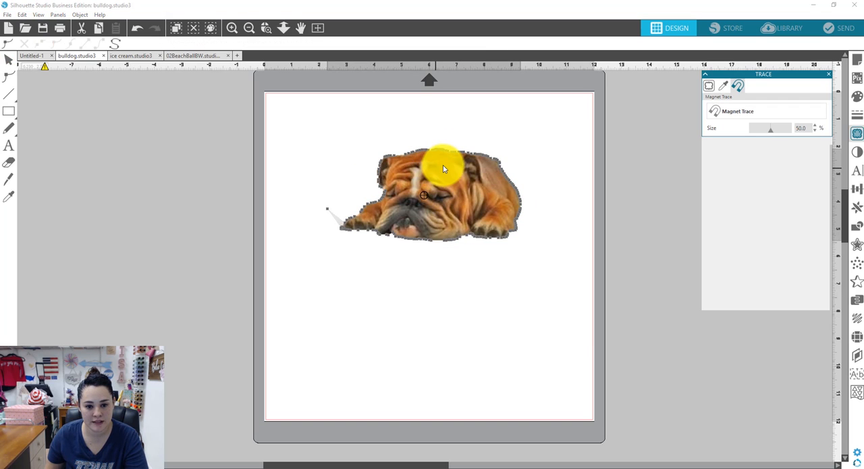
click(8, 60)
click(428, 289)
drag(450, 205, 422, 202)
click(437, 299)
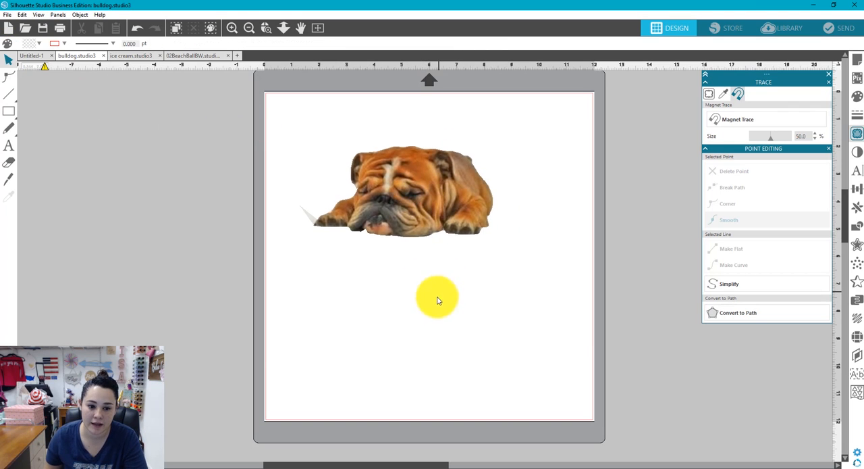